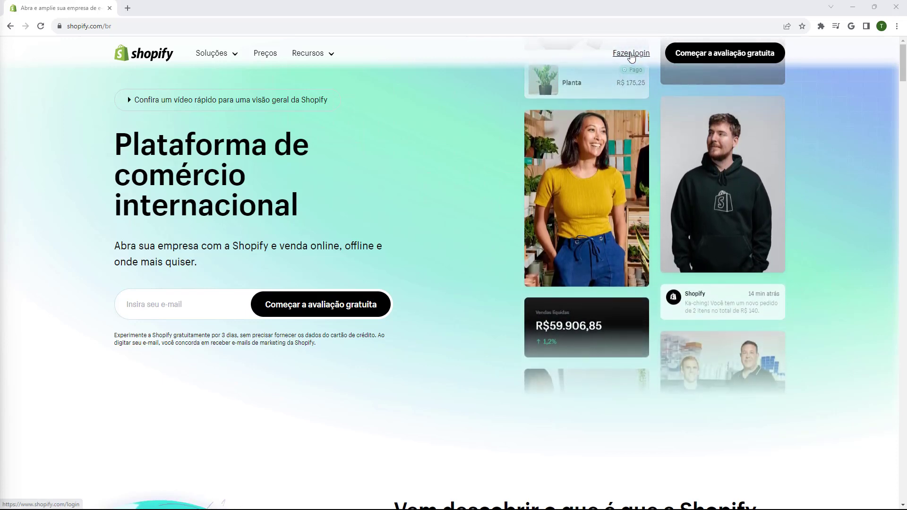
Go to the Shopify 'Fazer login' link to sign in to the store admin
click(631, 54)
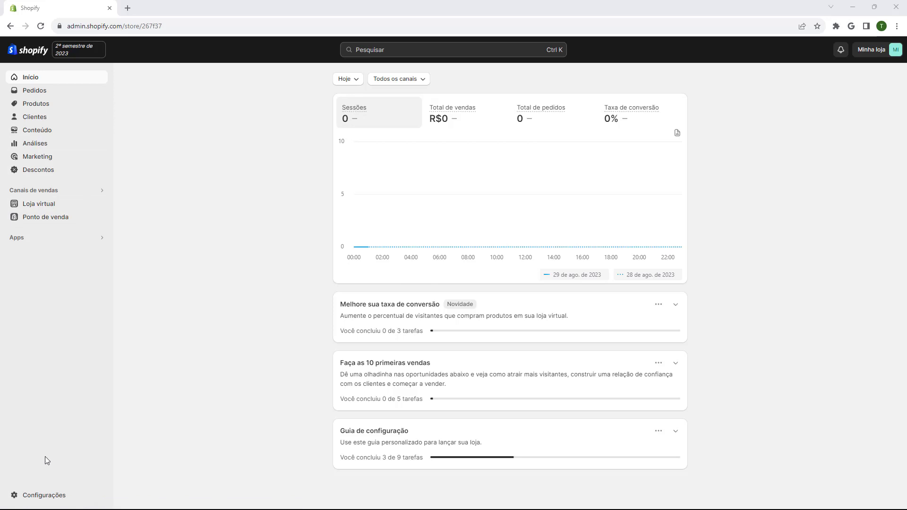
Open the Pagamentos page under Configurações
click(37, 496)
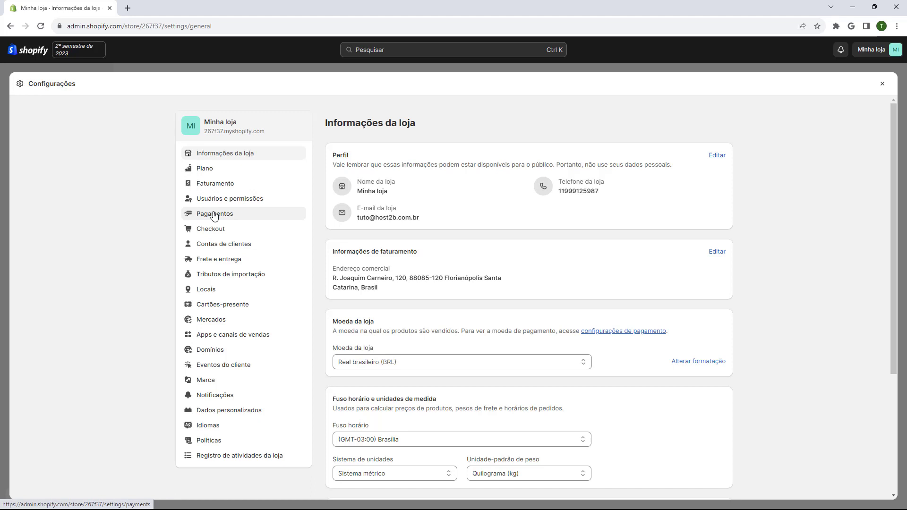
click(215, 215)
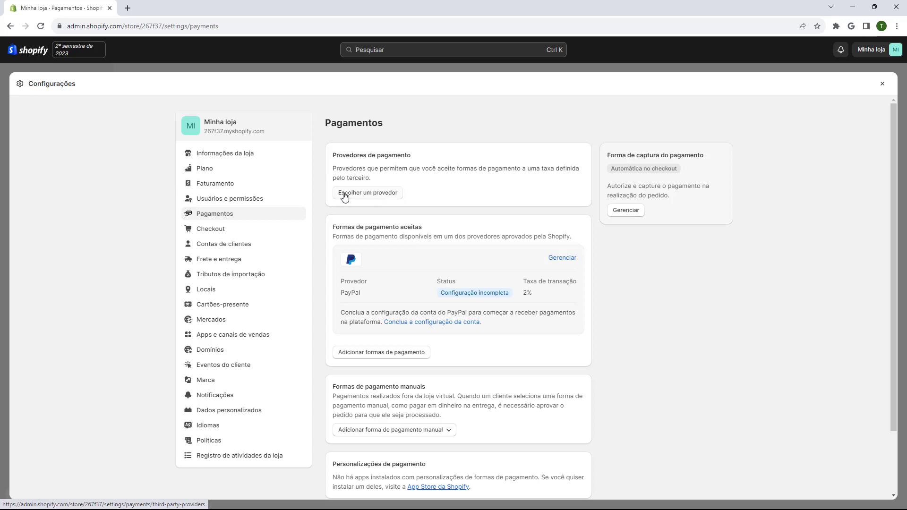
Browse the external payment providers list and choose Stripe
click(363, 197)
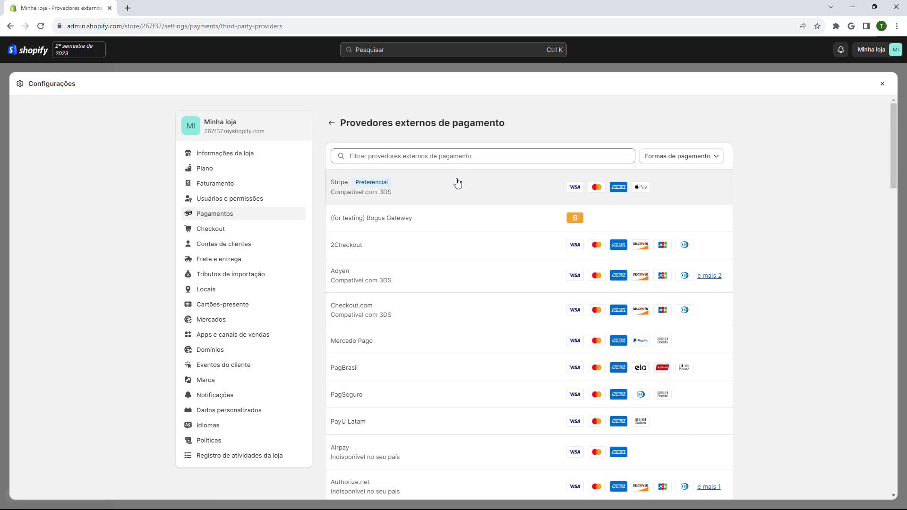
scroll(451, 191, down, 3)
scroll(450, 191, down, 10)
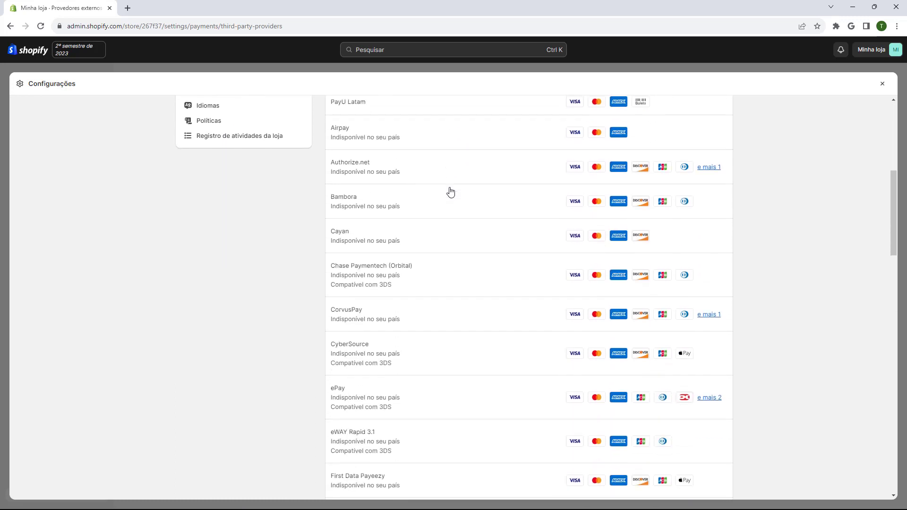
scroll(447, 206, down, 1)
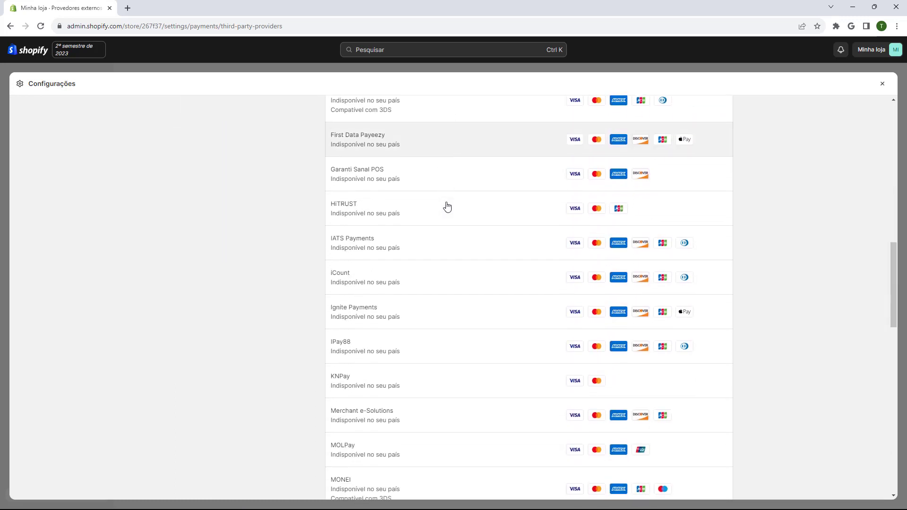
scroll(446, 217, up, 10)
scroll(445, 229, up, 4)
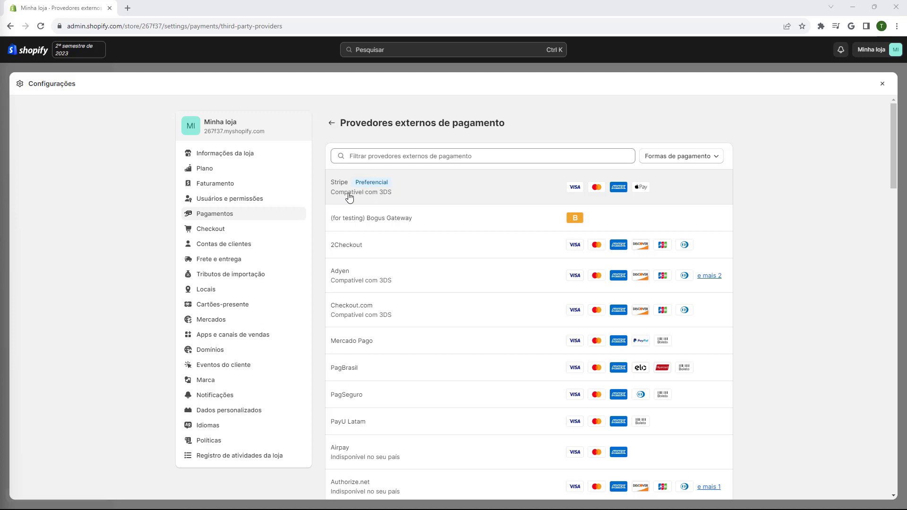
click(349, 197)
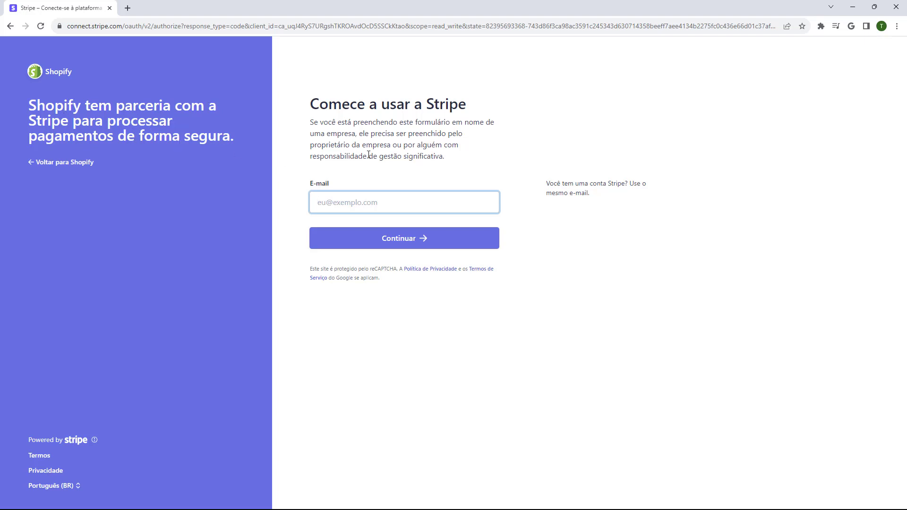
Paste the store's e-mail address into Stripe's sign-up form and continue
click(355, 200)
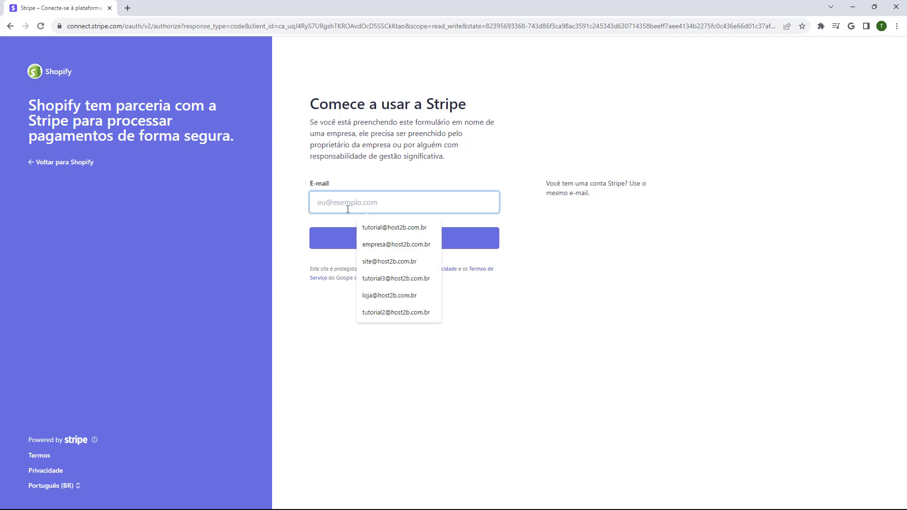
click(378, 174)
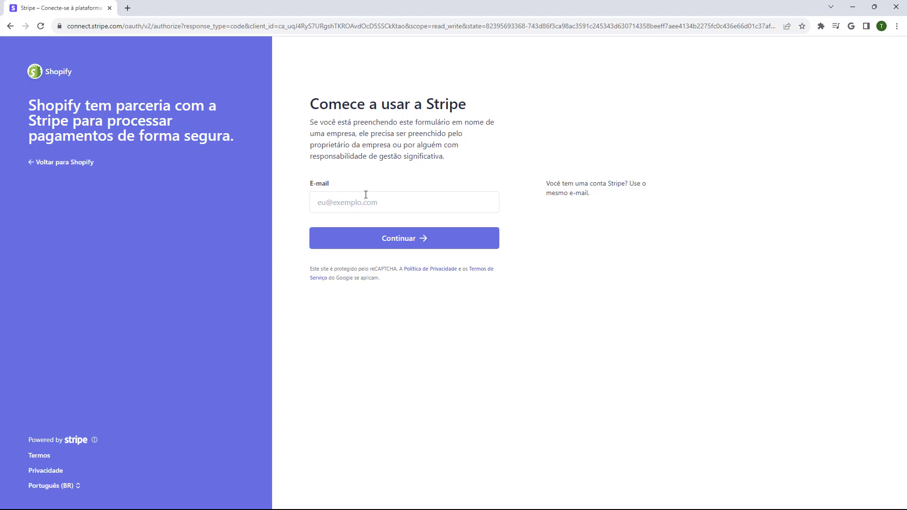
click(331, 202)
key(ctrl+v)
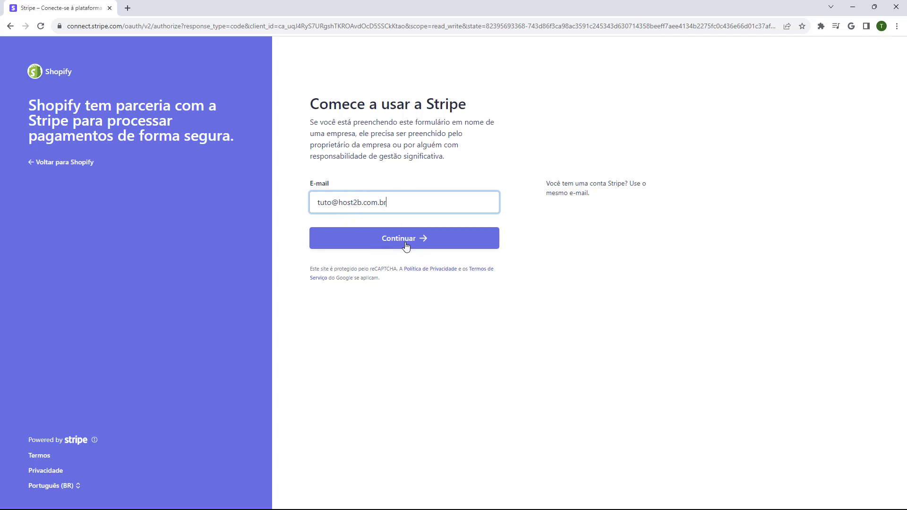
click(406, 246)
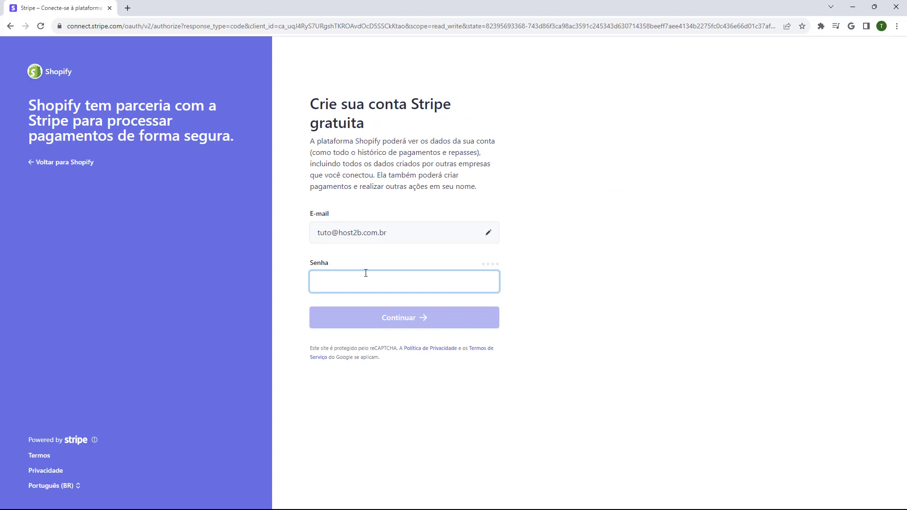
Set the Stripe account password, then submit the mobile number to receive a verification text
text(•••••••)
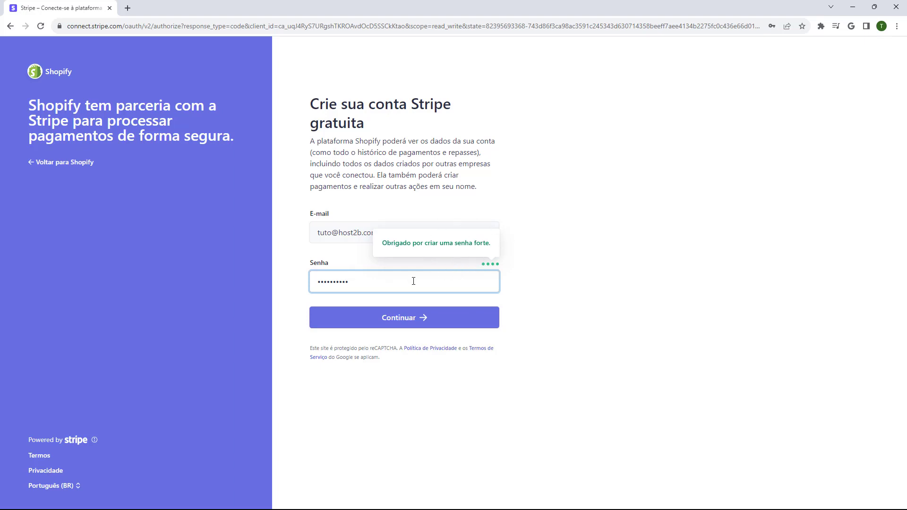
click(397, 321)
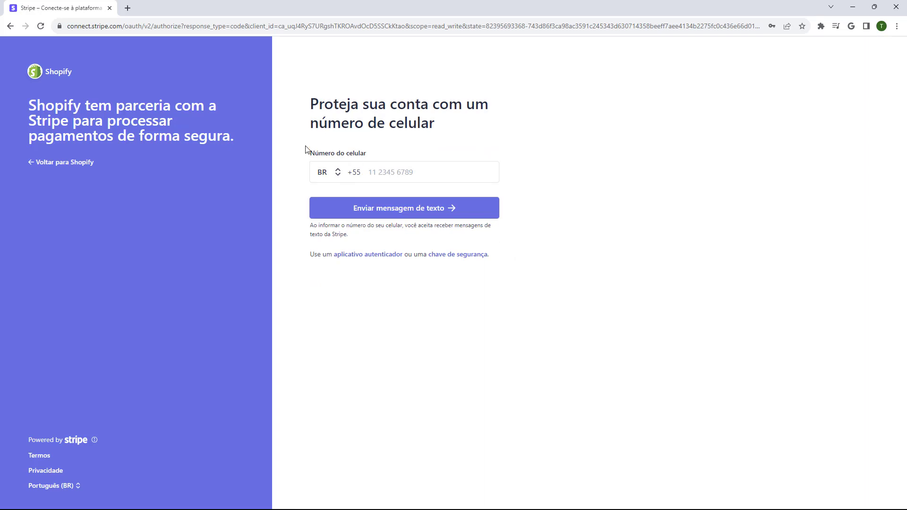
click(355, 176)
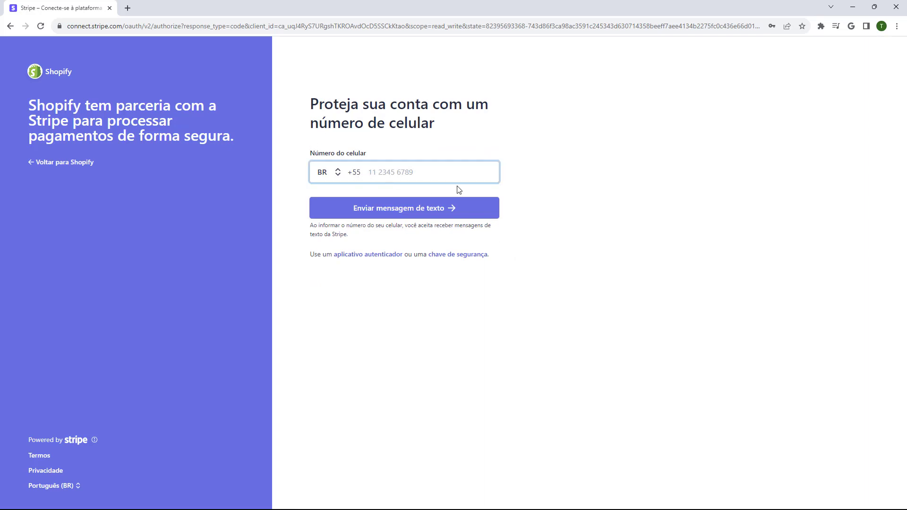
click(396, 213)
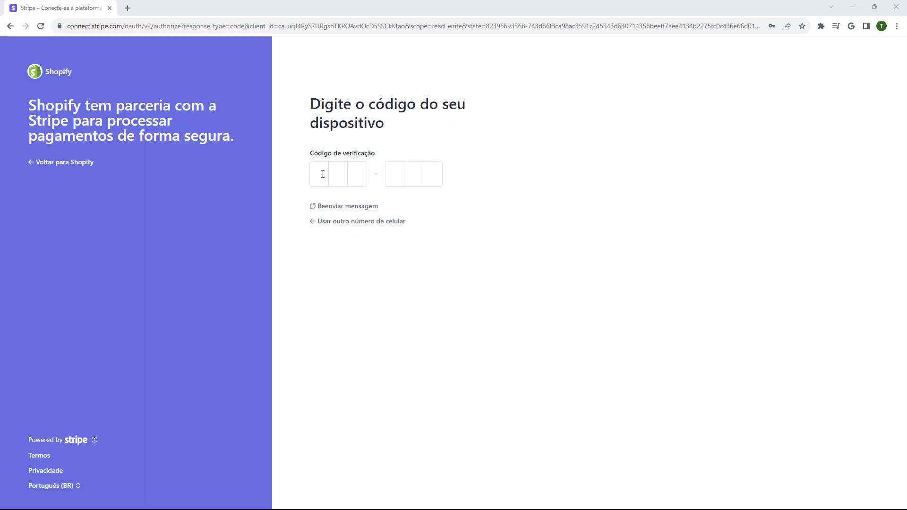
Paste the texted verification code, then select the emergency backup code for saving
click(313, 171)
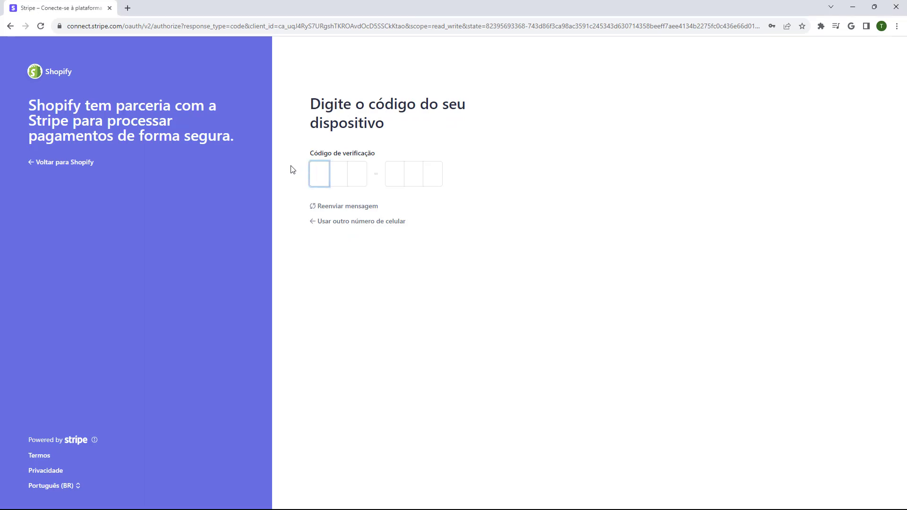
key(ctrl+v)
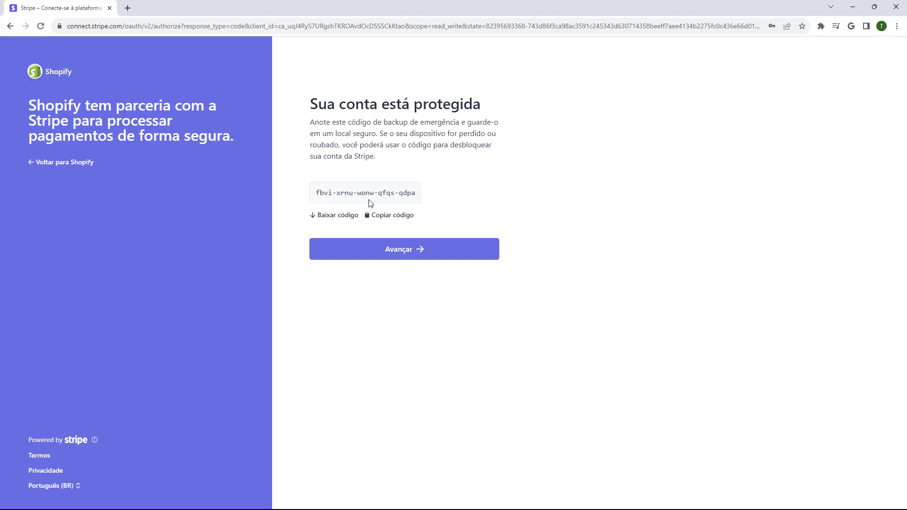
drag(316, 193, 472, 196)
click(471, 196)
drag(429, 197, 414, 203)
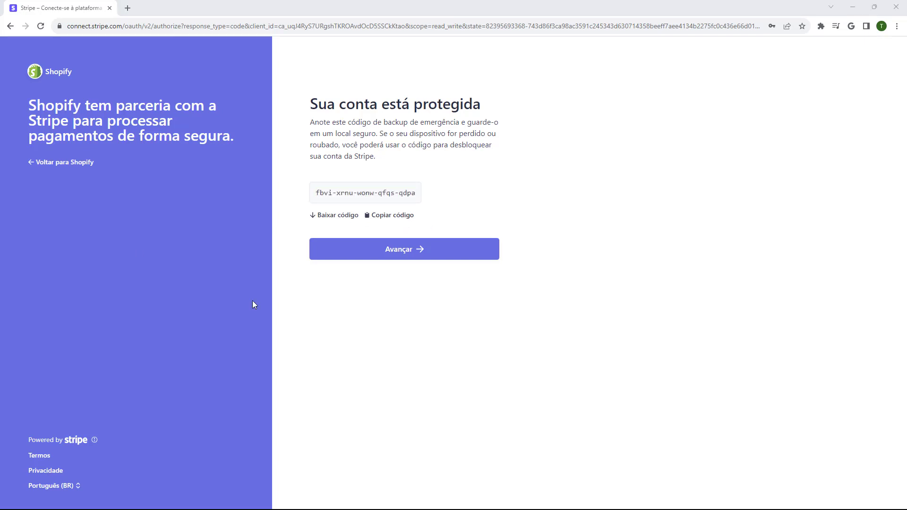
Continue to basic details and set the business type to Pessoa Física, with Brasil as the location
click(396, 255)
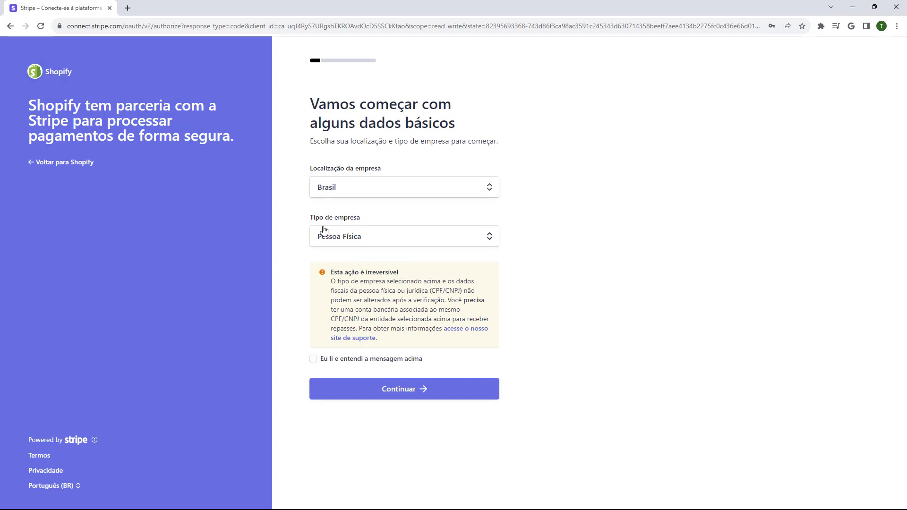
click(343, 240)
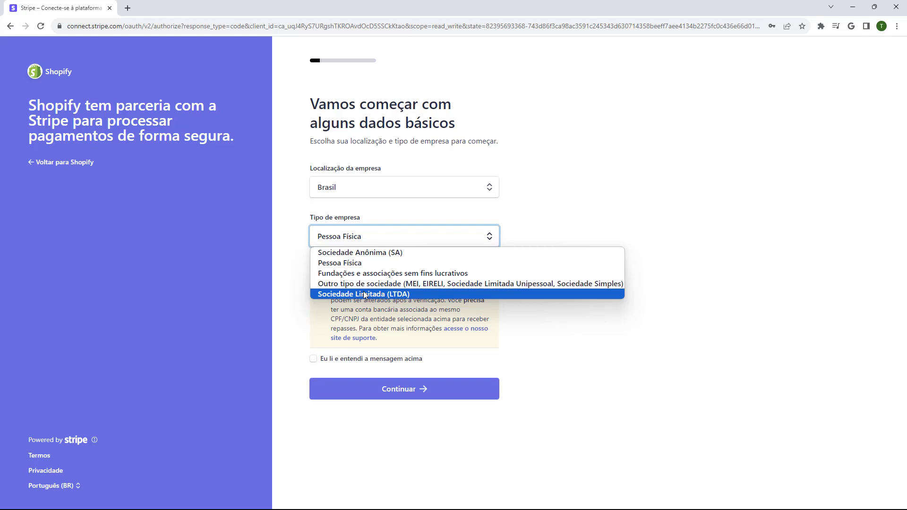
click(345, 296)
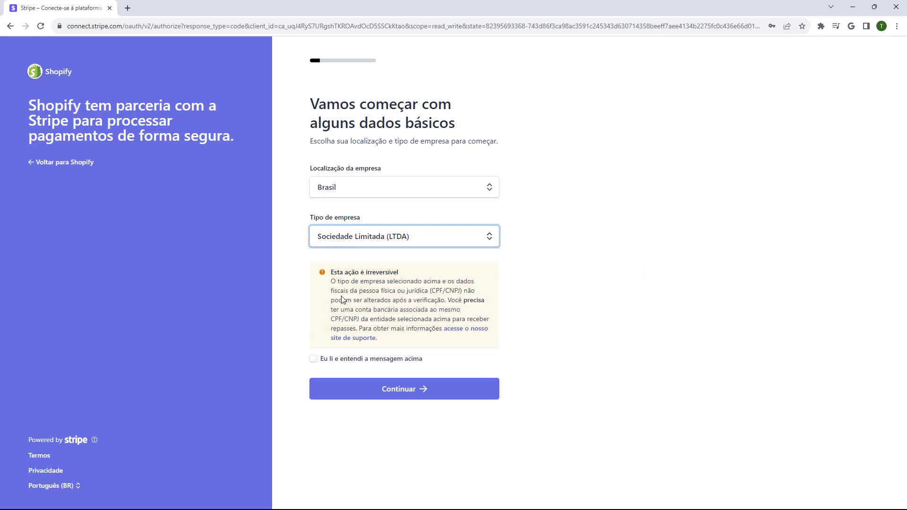
click(376, 247)
click(327, 262)
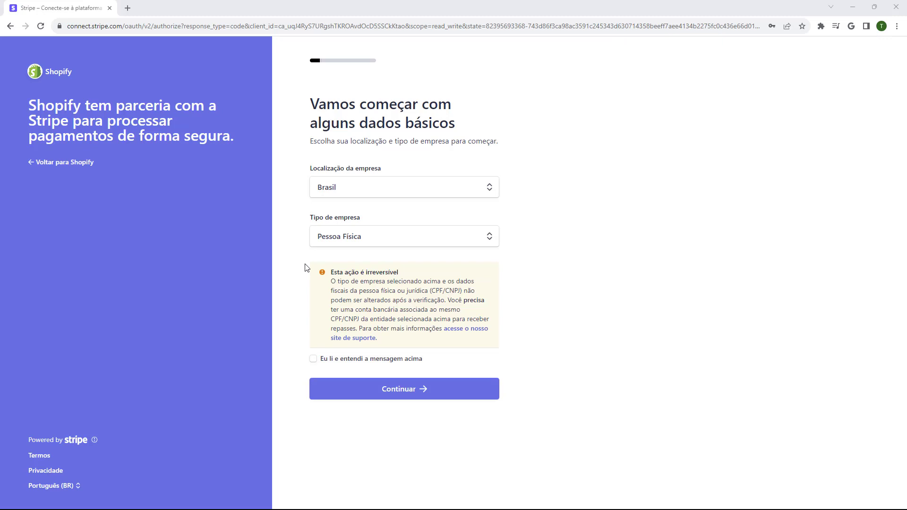
Tick 'Eu li e entendi a mensagem acima', keep Pessoa Física, and continue
click(313, 359)
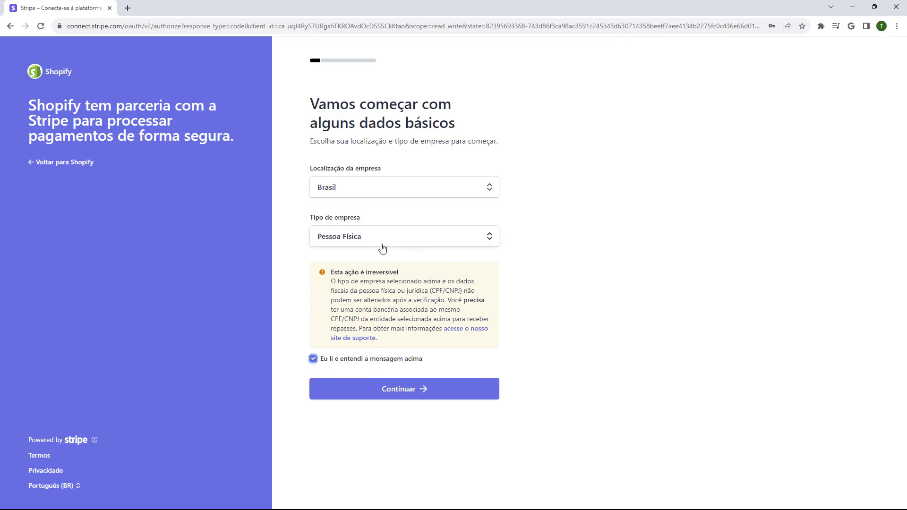
click(418, 245)
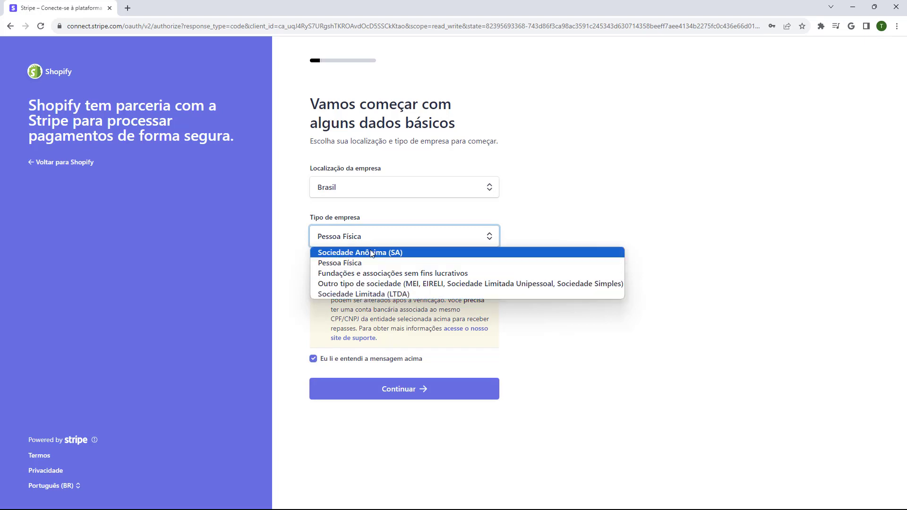
click(361, 263)
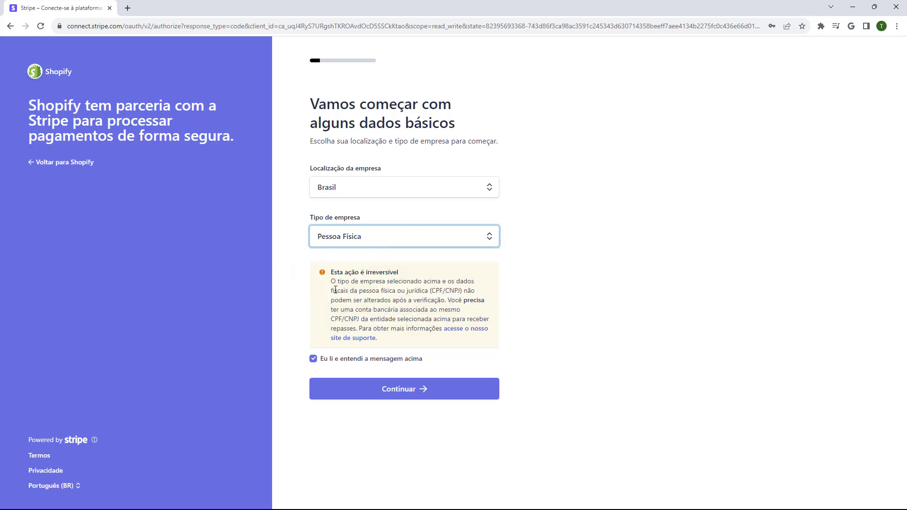
click(390, 388)
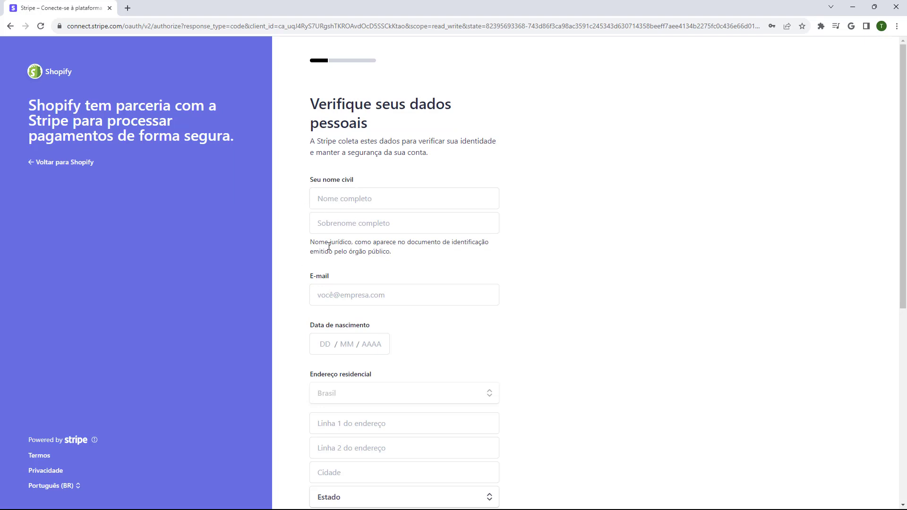
Answer Não to the public-office question and submit the personal details form
scroll(318, 316, down, 5)
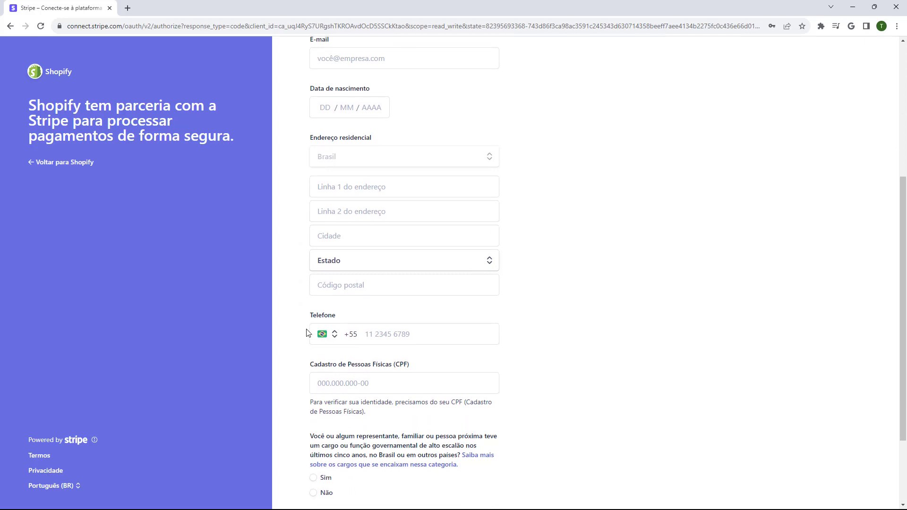
scroll(306, 311, down, 1)
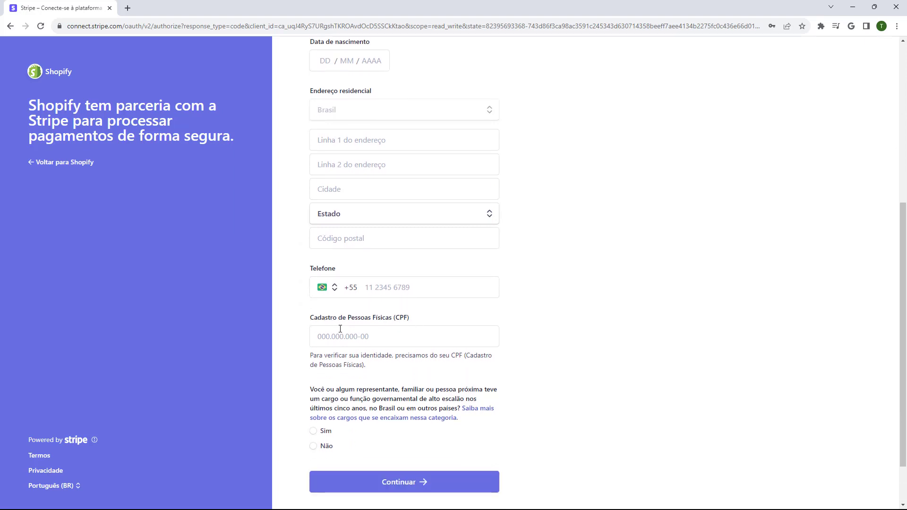
scroll(325, 322, down, 1)
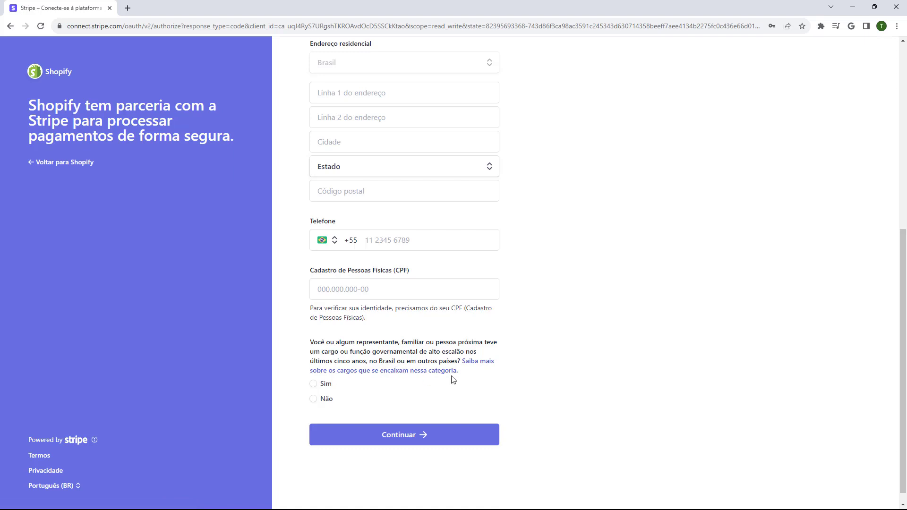
click(313, 399)
scroll(385, 402, up, 7)
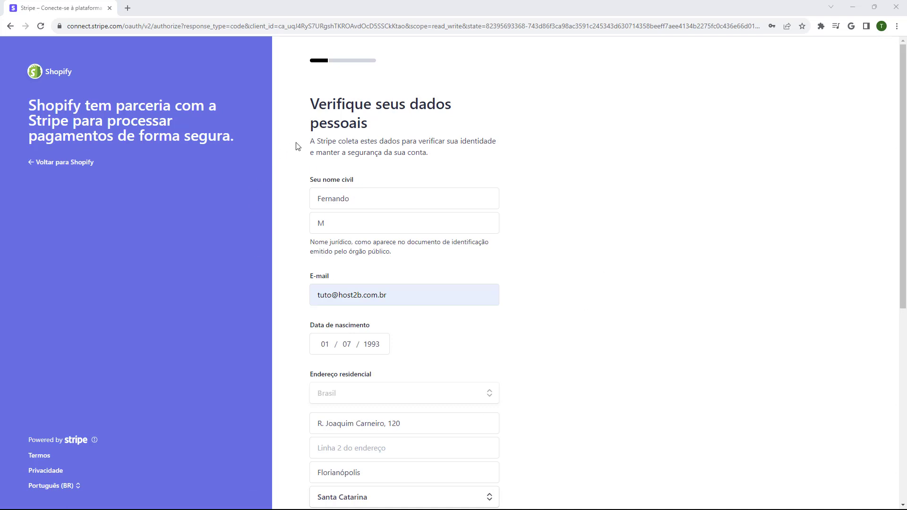
scroll(298, 146, down, 7)
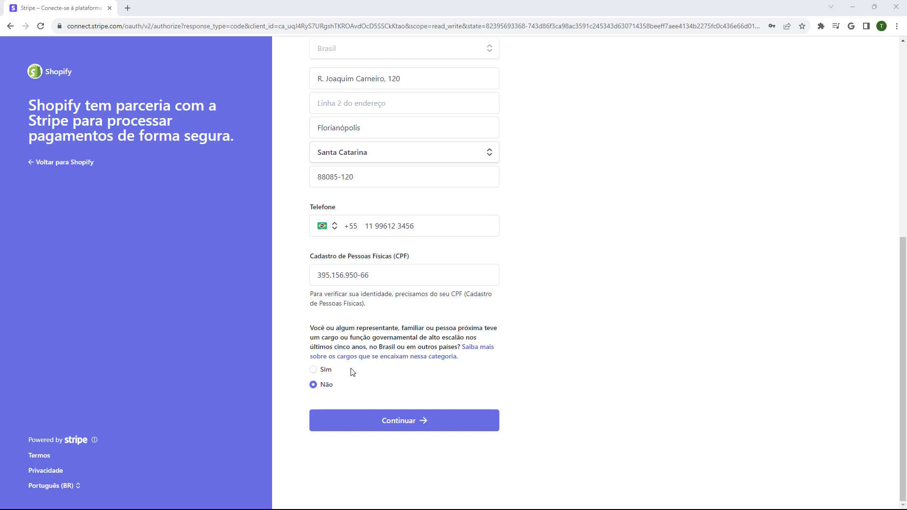
click(390, 422)
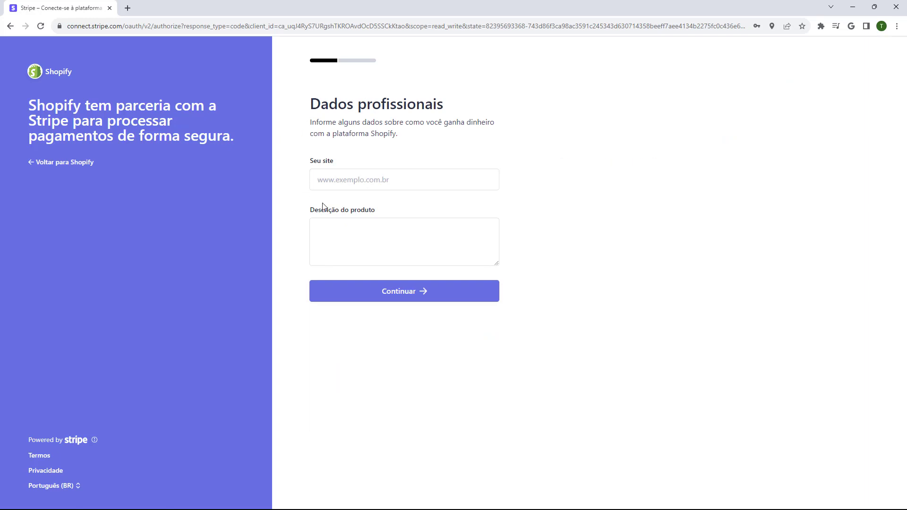
mouse_move(346, 196)
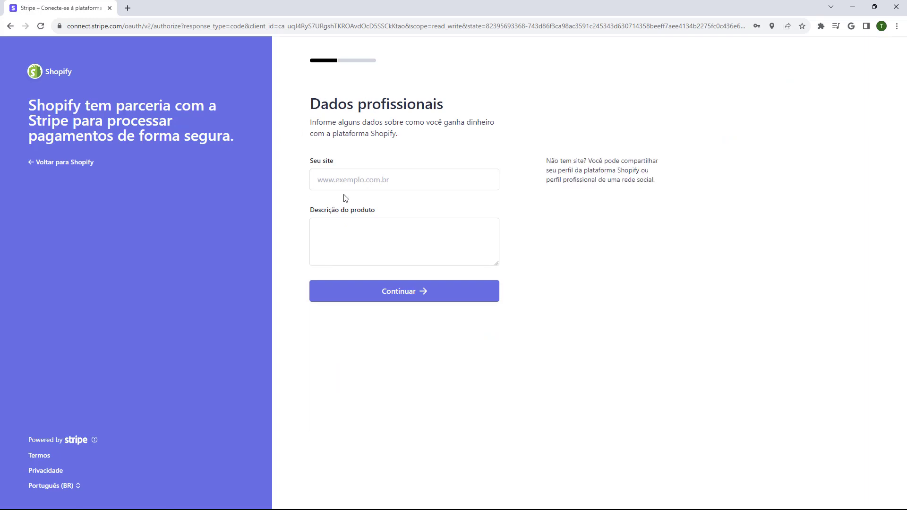
click(368, 249)
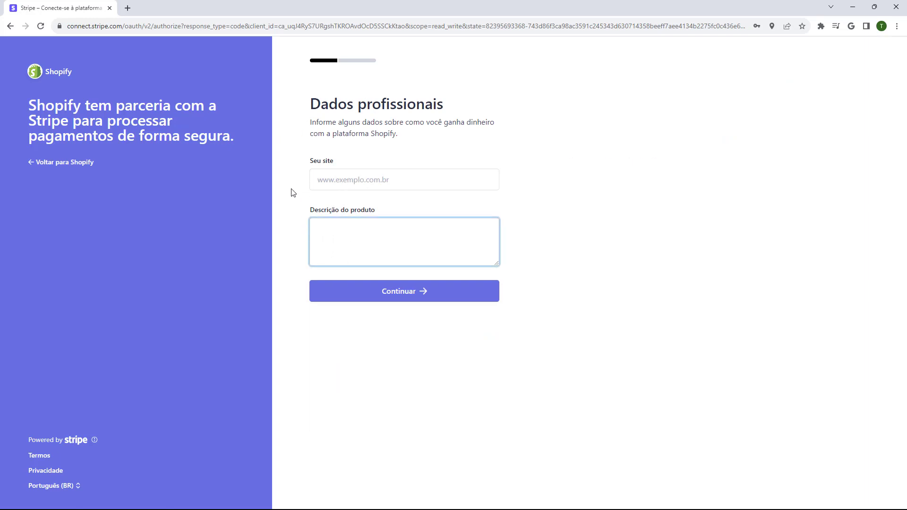
click(364, 182)
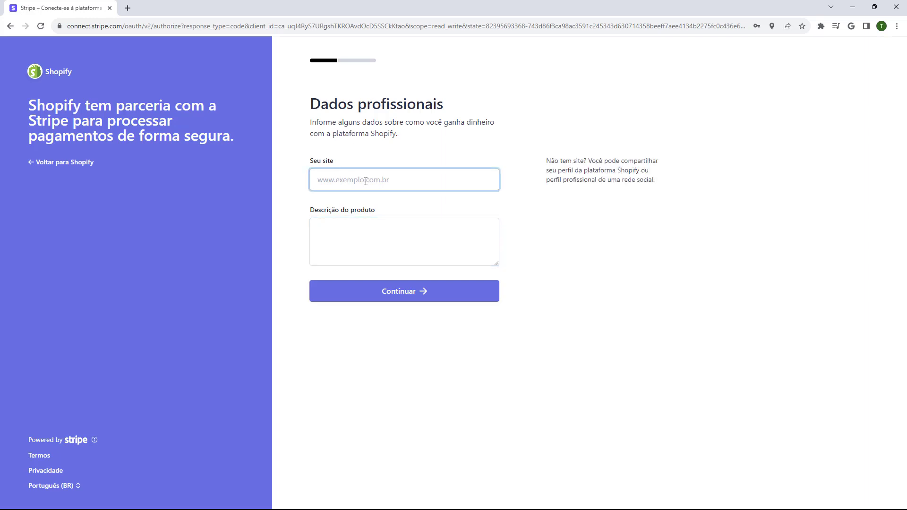
text(www.sitetutorial.com.br)
click(377, 200)
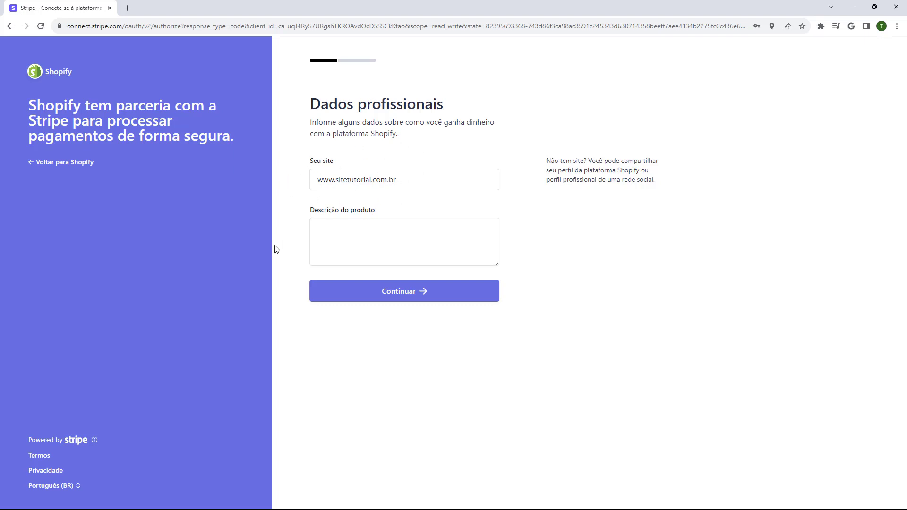
click(329, 238)
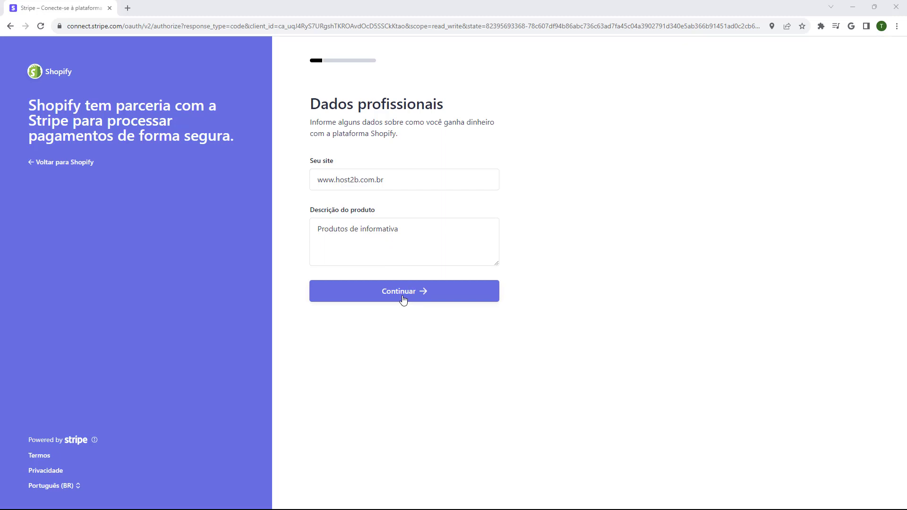
click(403, 300)
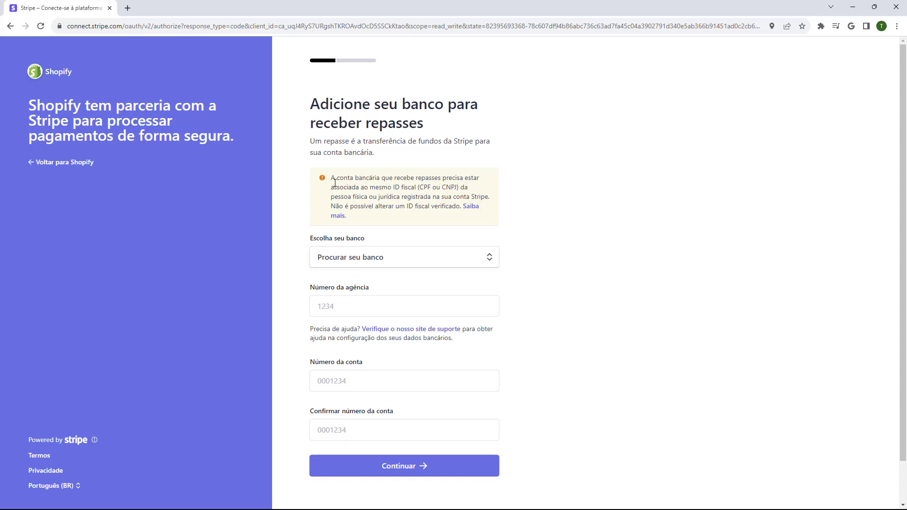
Choose BANCO DO BRASIL S.A. as the payout bank and submit its agency and account numbers
click(340, 262)
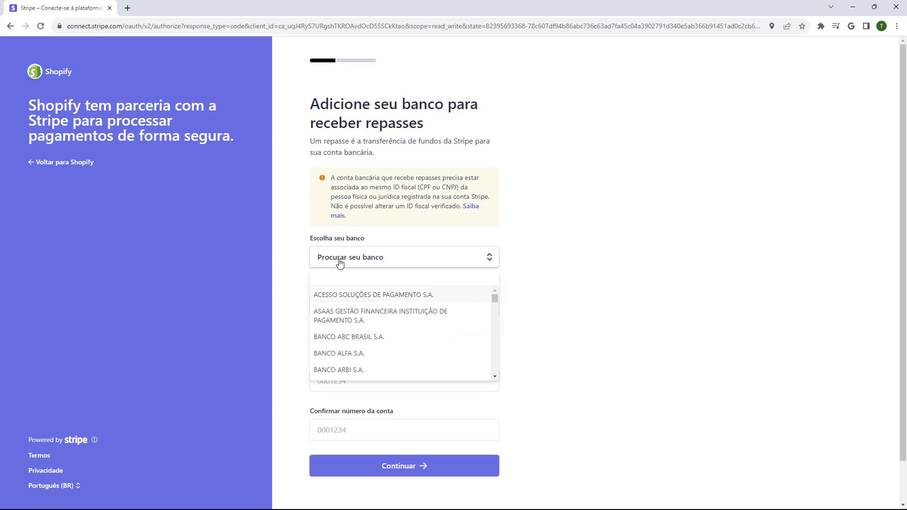
scroll(373, 315, down, 10)
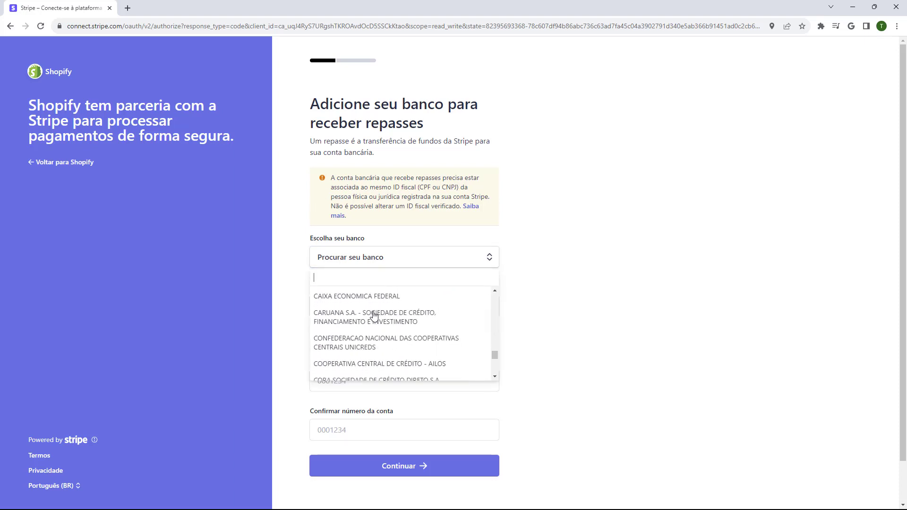
scroll(374, 316, down, 10)
scroll(373, 317, up, 10)
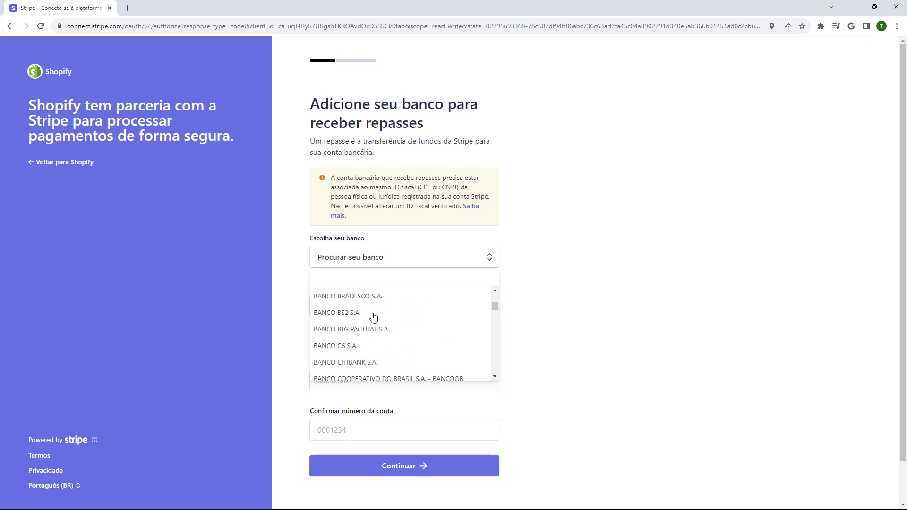
text(brasil)
click(366, 293)
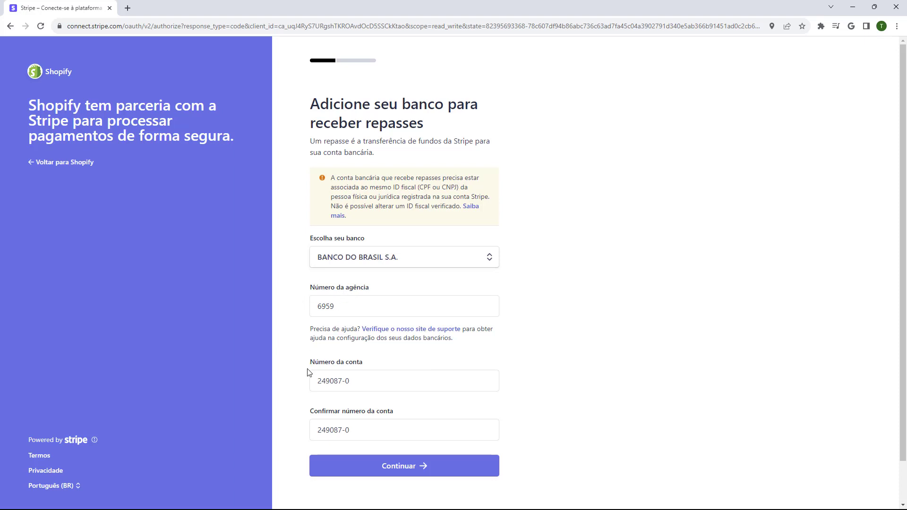
click(403, 467)
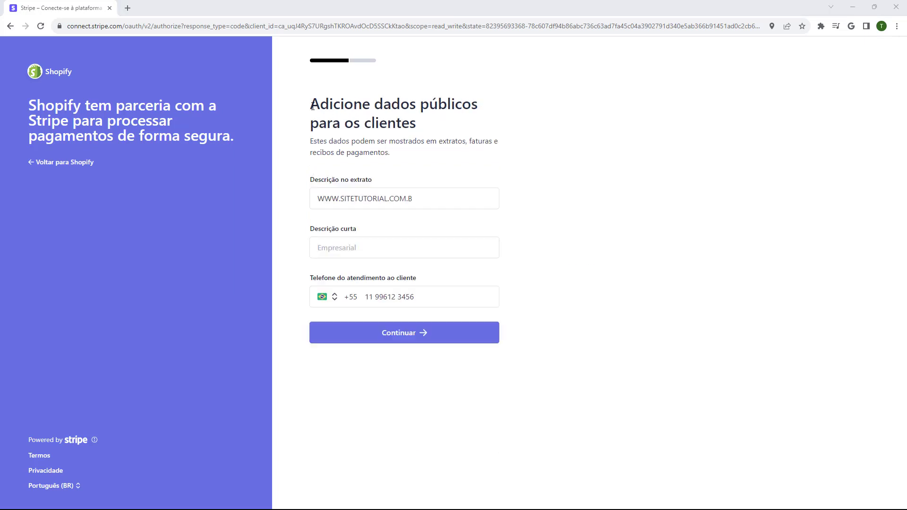
Replace the statement description (Descrição no extrato) with LOJATUTORIAL
drag(310, 108, 437, 108)
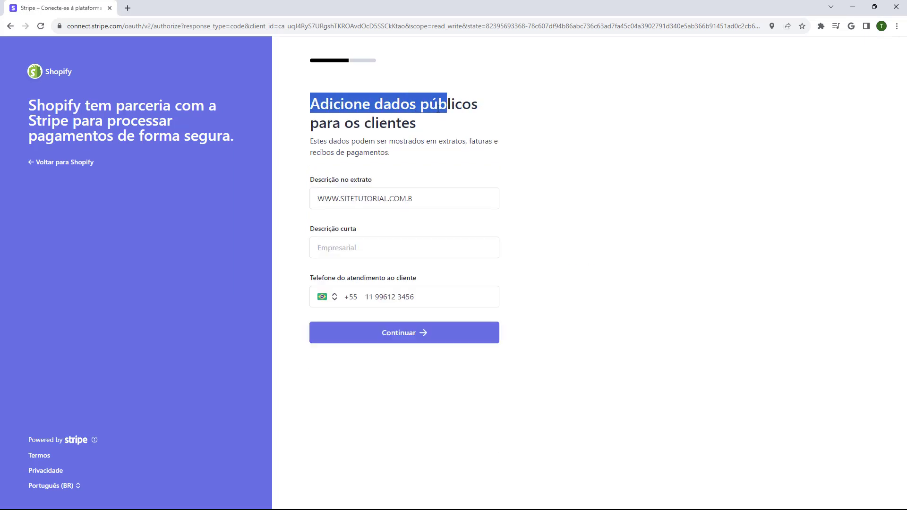
click(316, 116)
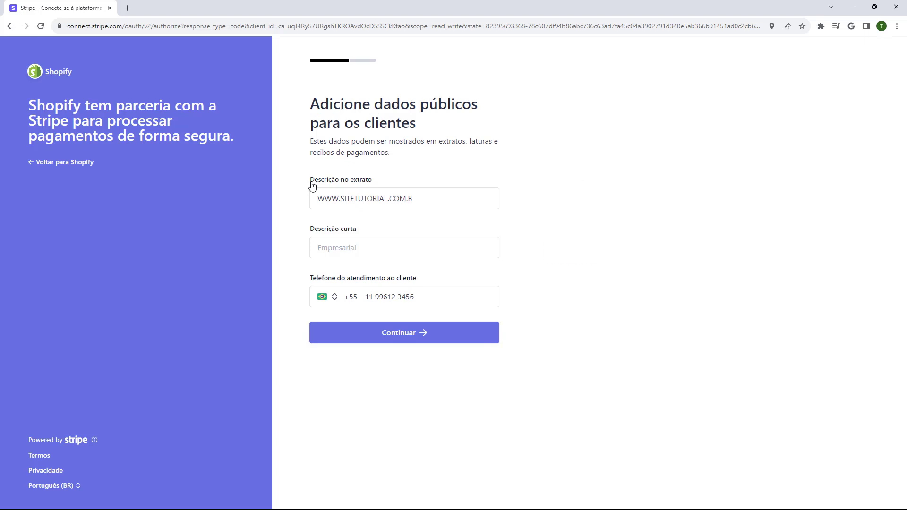
click(321, 199)
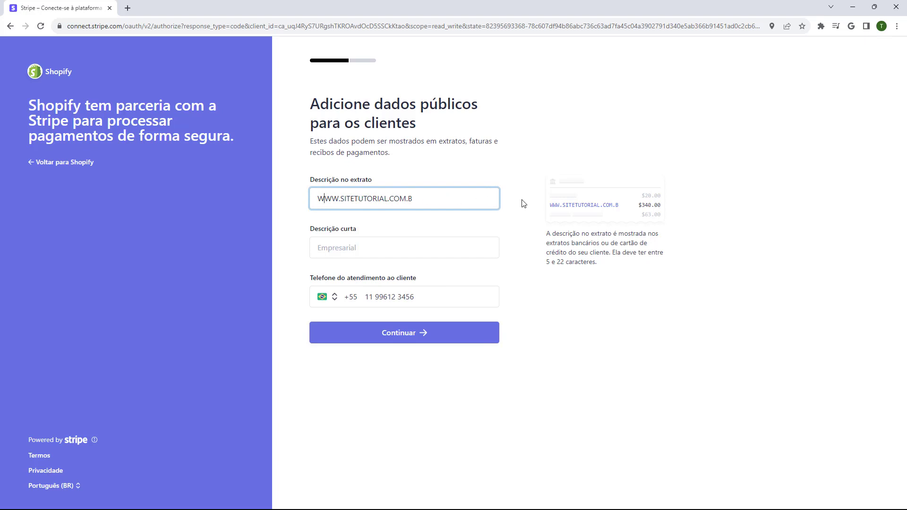
triple_click(423, 201)
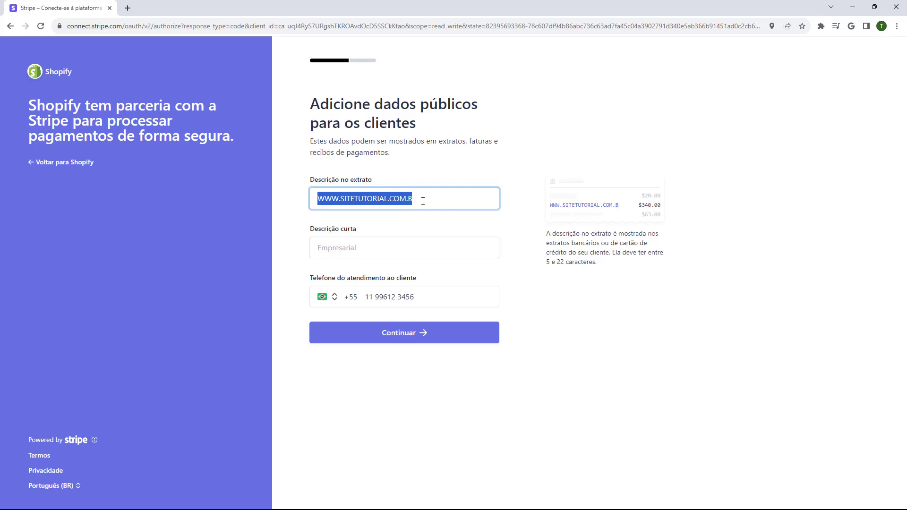
text(LOJATUTORIAL)
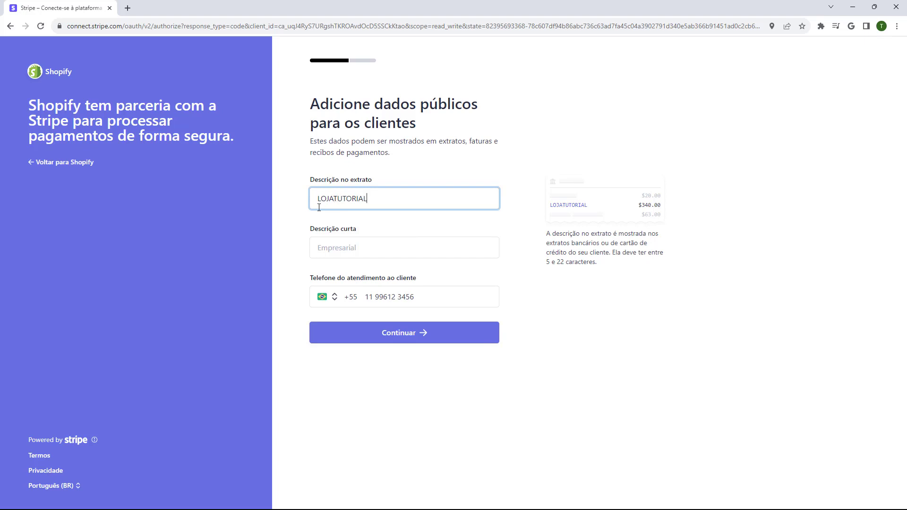
Enter ONLINE as the short description (Descrição curta)
drag(311, 230, 348, 231)
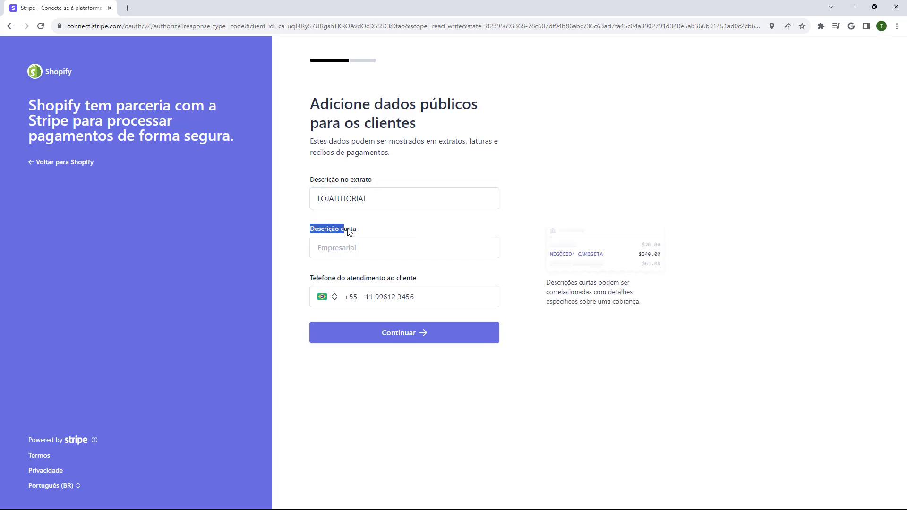
click(335, 245)
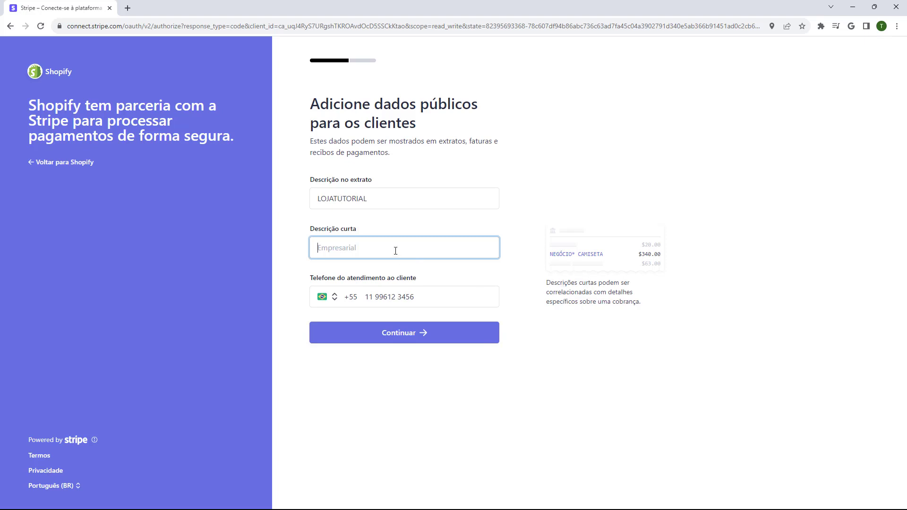
text(INFORMATIV)
key(BackSpace)
key(BackSpace)
key(BackSpace)
key(BackSpace)
key(BackSpace)
key(BackSpace)
key(BackSpace)
key(BackSpace)
key(BackSpace)
key(BackSpace)
text(ONLINE)
click(304, 231)
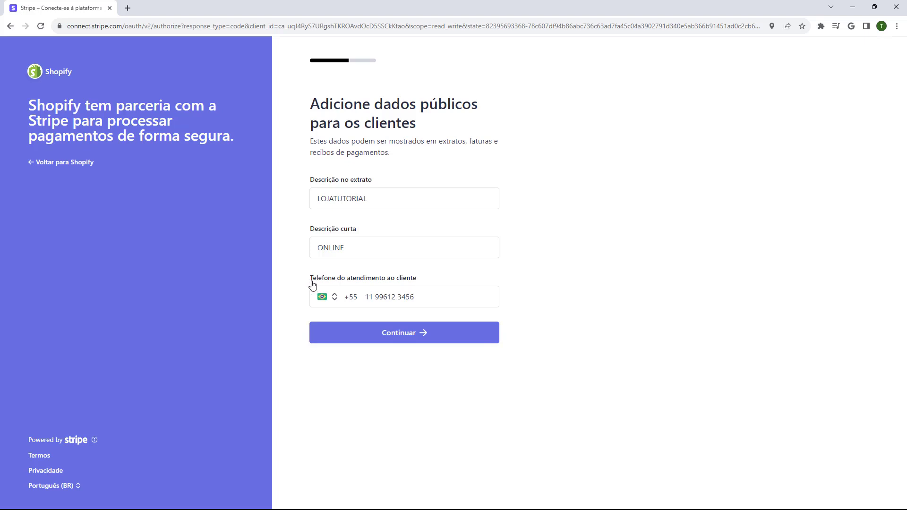
Keep the existing support phone number and submit the public details
triple_click(373, 296)
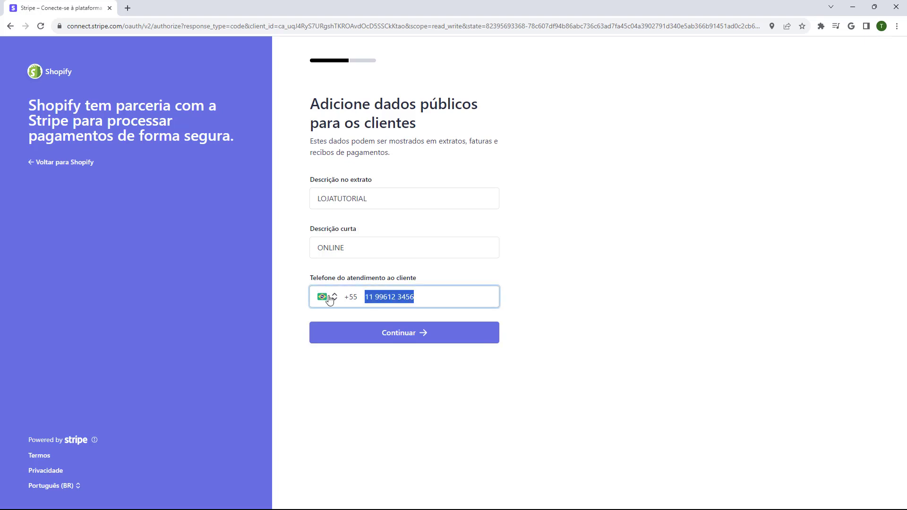
click(307, 294)
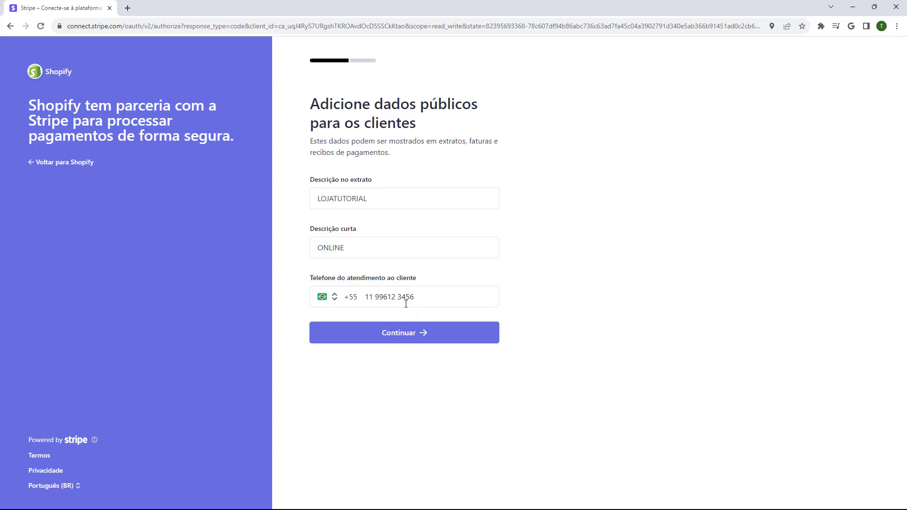
drag(411, 298, 243, 290)
click(290, 293)
click(382, 297)
click(305, 274)
click(401, 338)
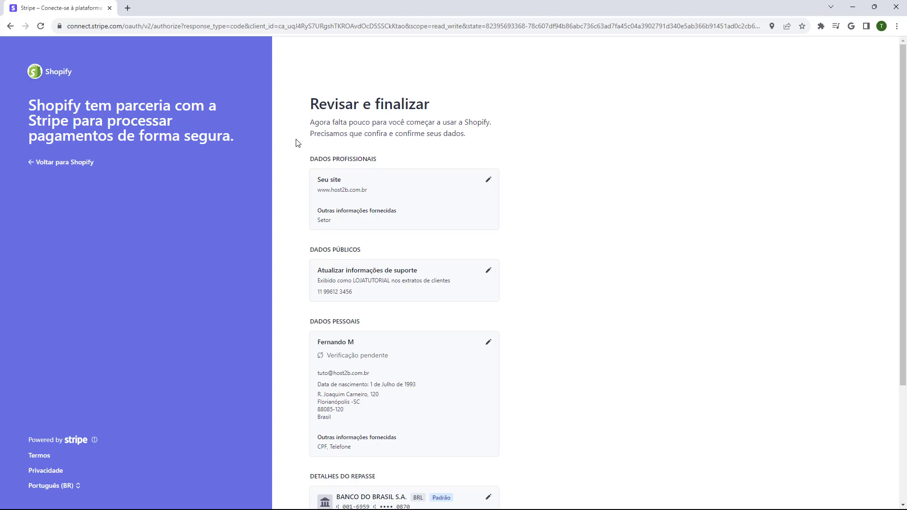
Review the Revisar e finalizar summary and submit it with Concordar e enviar
scroll(300, 161, down, 1)
scroll(302, 180, down, 1)
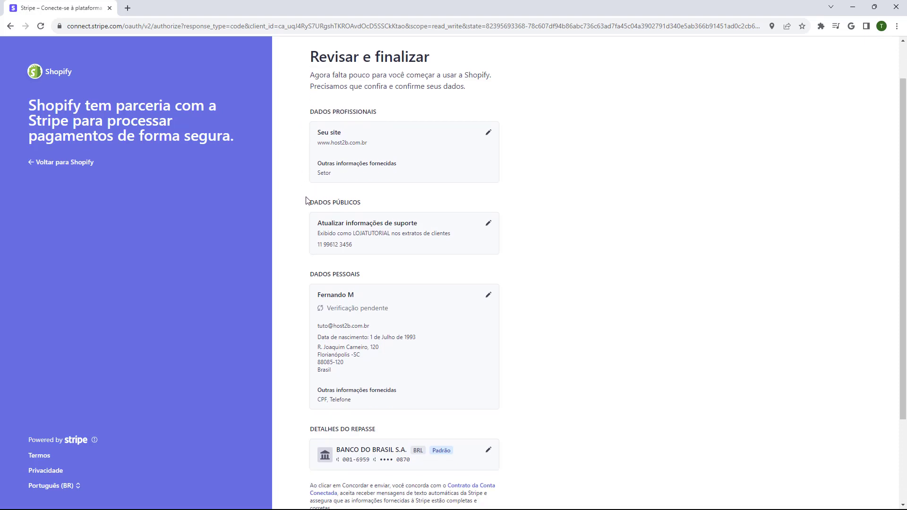
scroll(303, 203, down, 1)
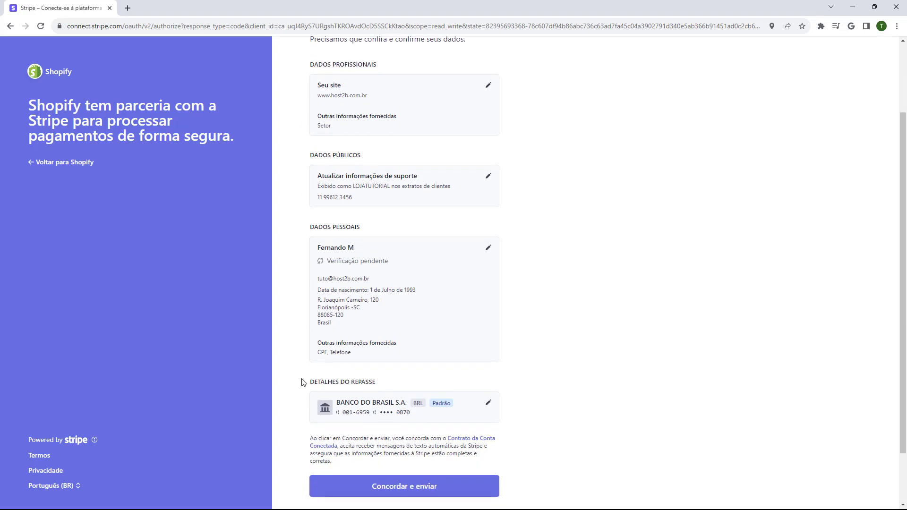
scroll(333, 443, up, 1)
scroll(333, 442, up, 2)
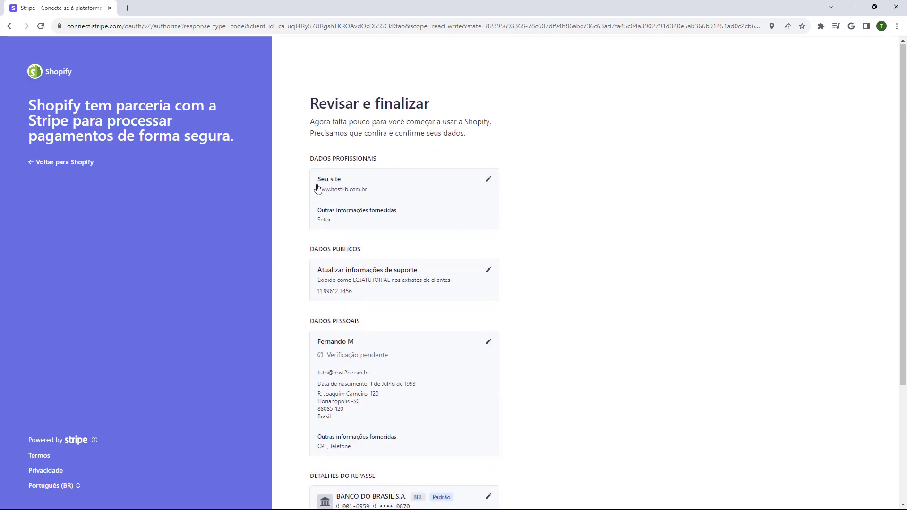
scroll(373, 425, down, 3)
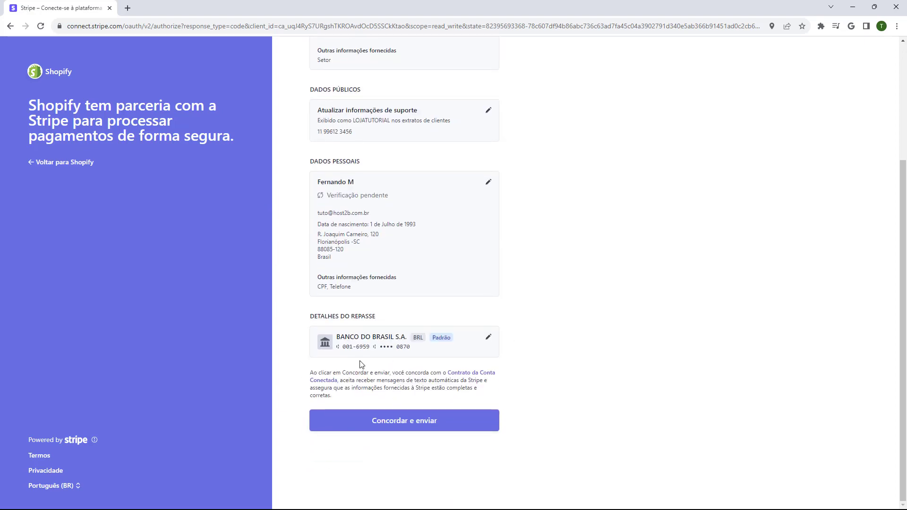
click(405, 427)
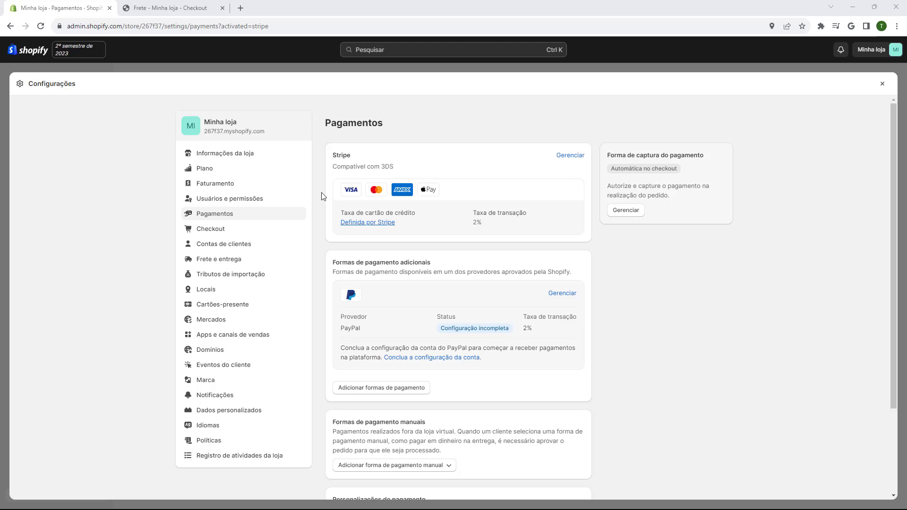
Switch to the Frete - Minha loja - Checkout browser tab with Ctrl+Tab
key(ctrl+Tab)
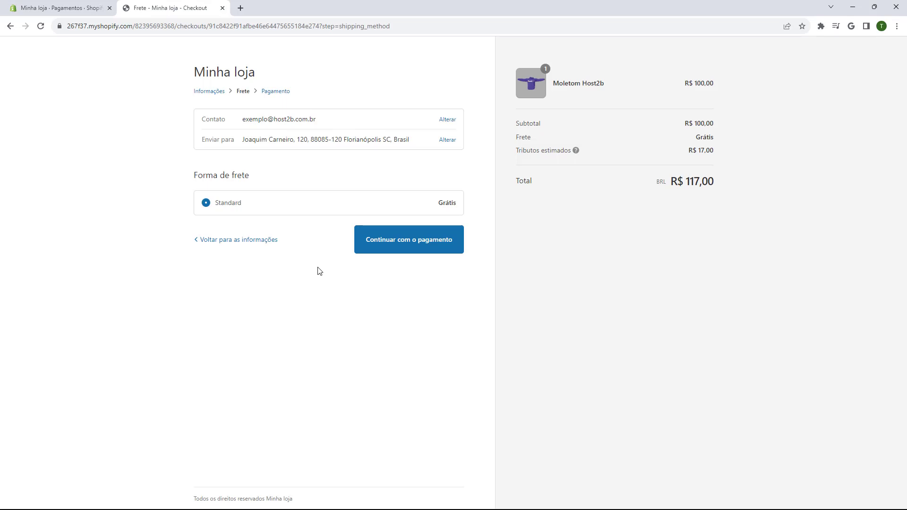
Continue from shipping to the Pagamento step and review the Cartão de crédito fields
click(406, 245)
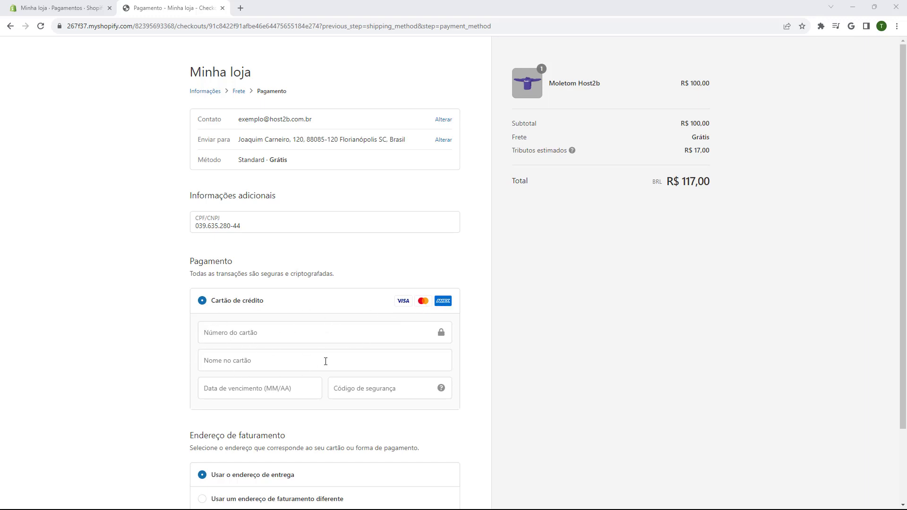
scroll(215, 316, down, 2)
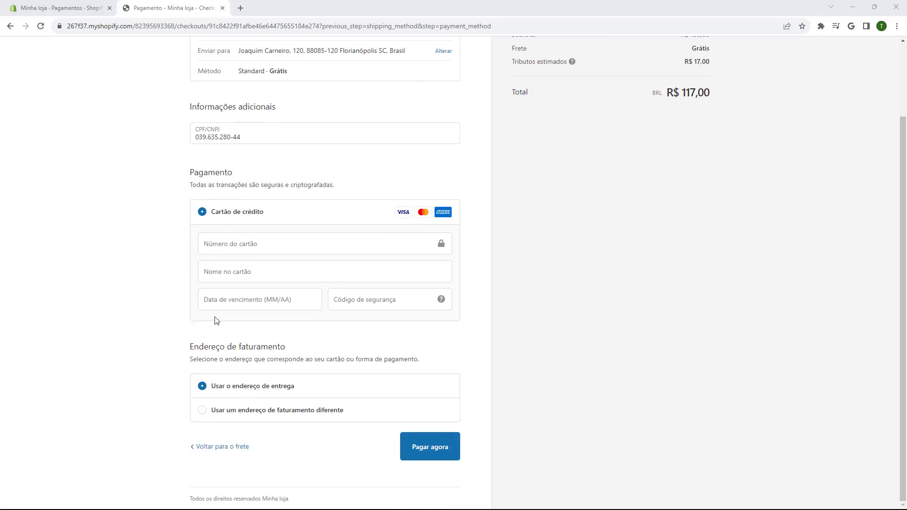
scroll(279, 384, up, 2)
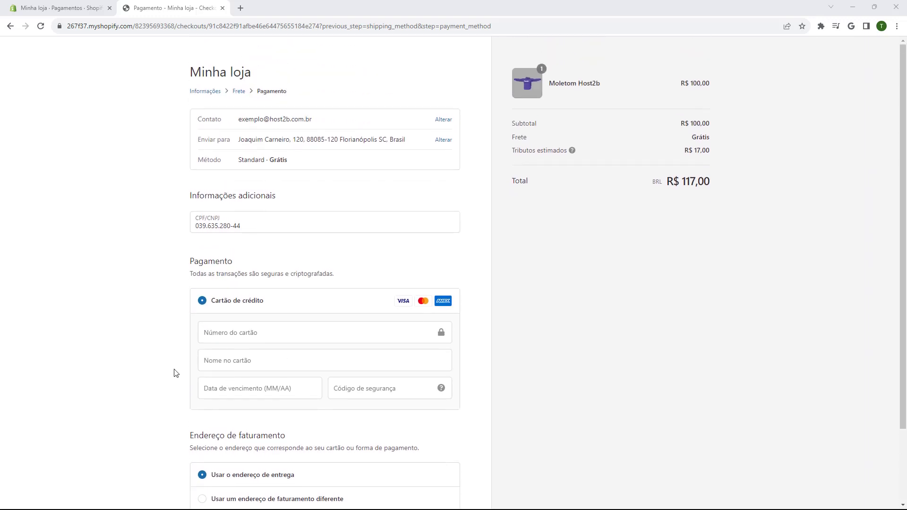